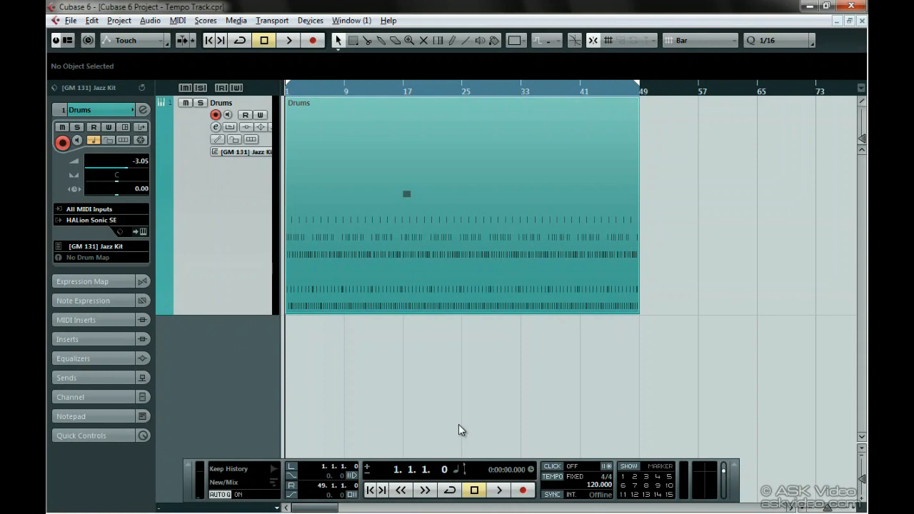
Step: Switch the project's tempo from fixed to track mode, and open and close the Tempo Track Editor
{"action": "left_click", "coordinate": [553, 476]}
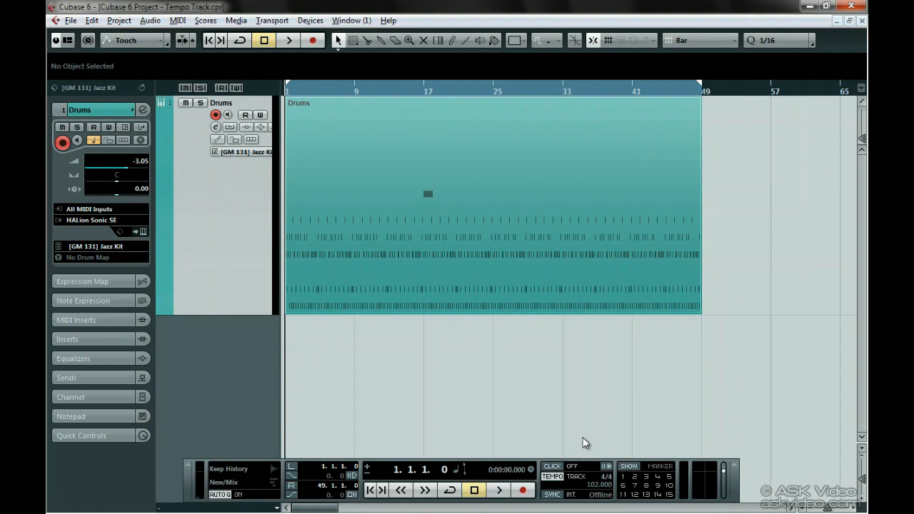
{"action": "left_click", "coordinate": [553, 477], "text": "ctrl"}
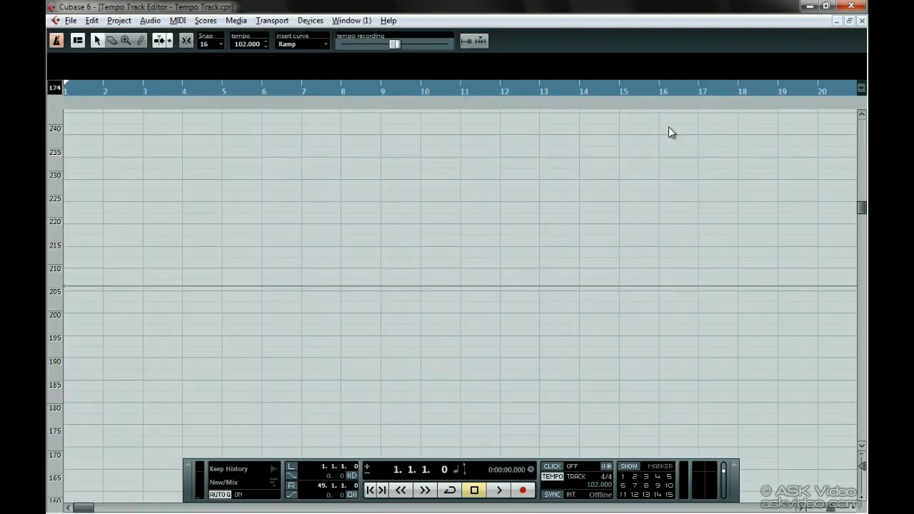
{"action": "left_click", "coordinate": [863, 21]}
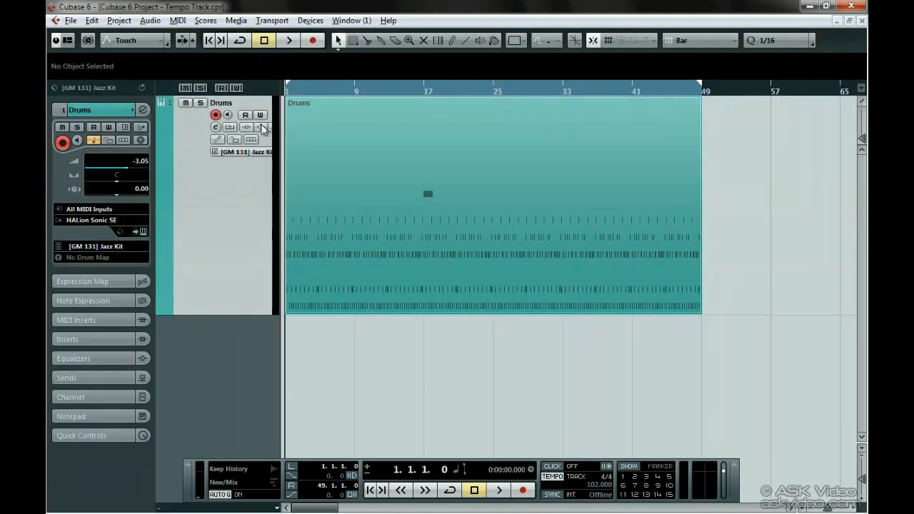
Step: Reopen the Tempo Track Editor with the tempo track active and draw a wavy Ramp tempo curve from bar 1 to about bar 9
{"action": "left_click", "coordinate": [123, 25]}
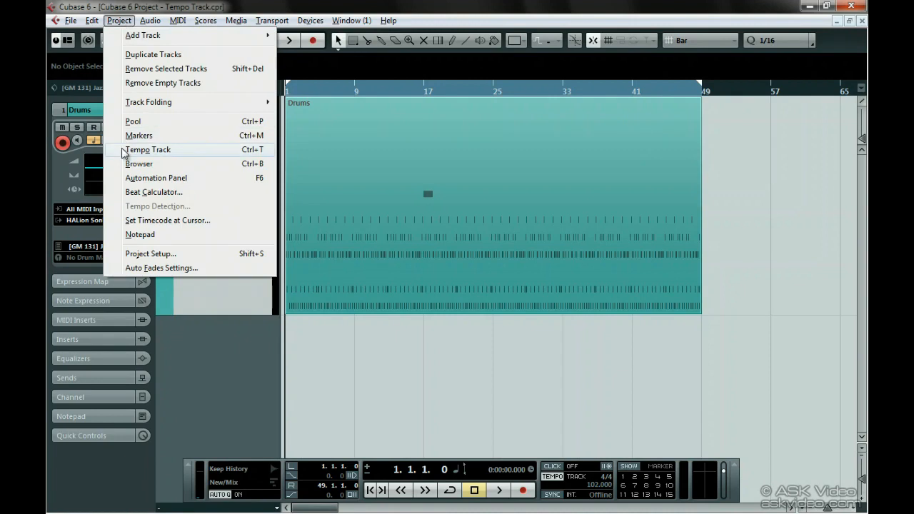
{"action": "left_click", "coordinate": [259, 155]}
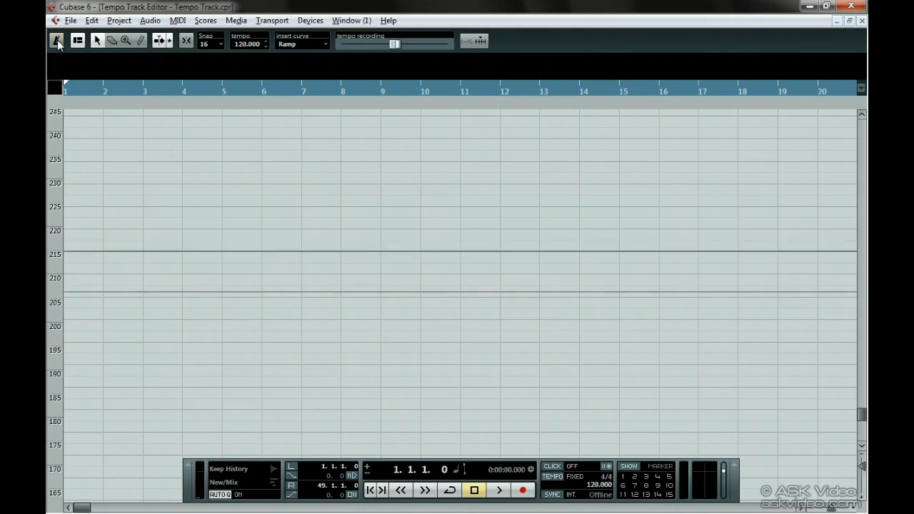
{"action": "left_click", "coordinate": [140, 41]}
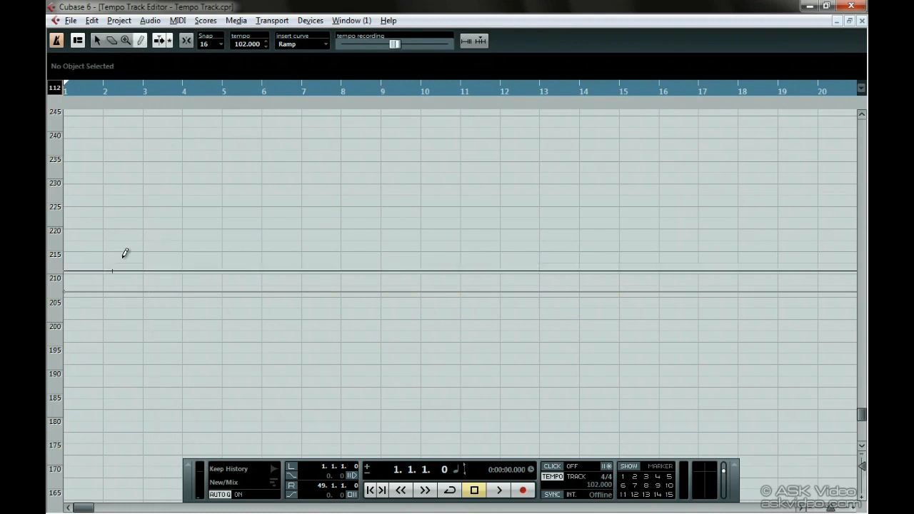
{"action": "mouse_move", "coordinate": [74, 309]}
{"action": "left_mouse_down"}
{"action": "mouse_move", "coordinate": [154, 251]}
{"action": "mouse_move", "coordinate": [190, 311]}
{"action": "mouse_move", "coordinate": [264, 258]}
{"action": "mouse_move", "coordinate": [354, 278]}
{"action": "mouse_move", "coordinate": [378, 318]}
{"action": "left_mouse_up"}
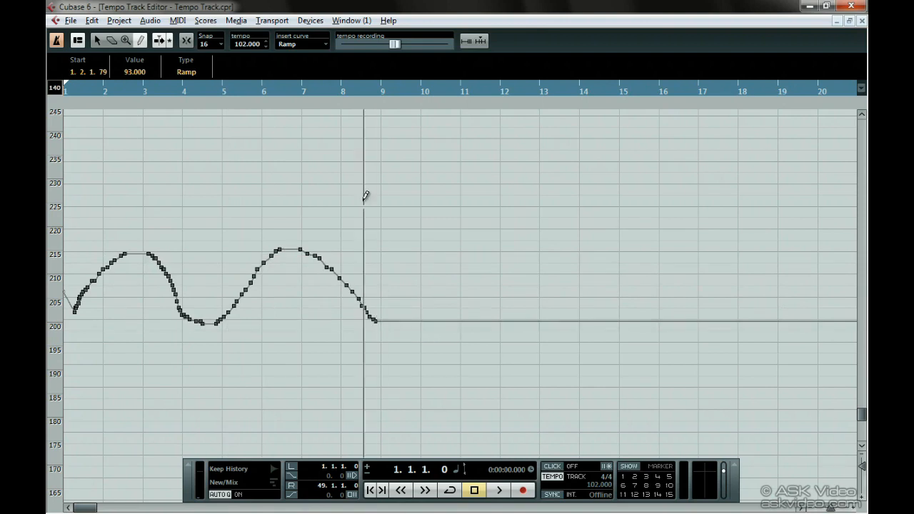
Step: Set the insert curve to Jump and add four tempo points alternating high and low between about bars 9 and 15, ending at 80 BPM
{"action": "left_click", "coordinate": [292, 46]}
{"action": "left_click", "coordinate": [296, 57]}
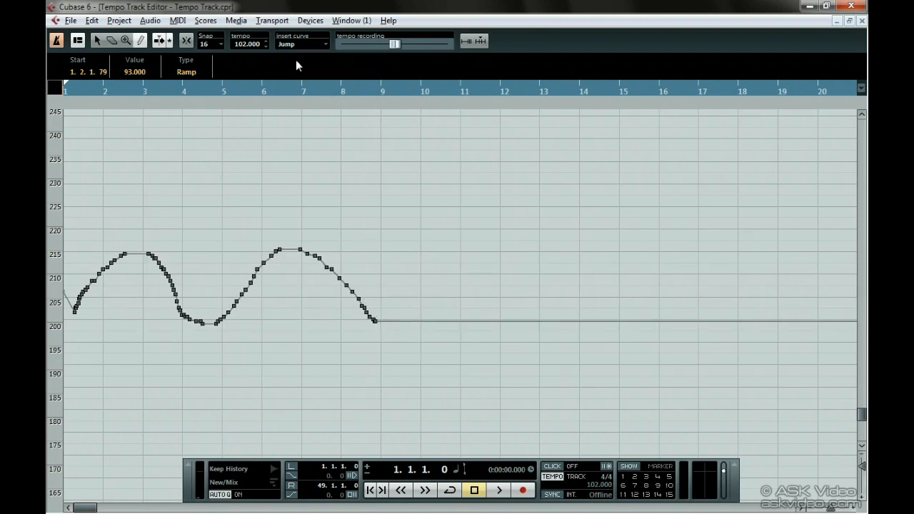
{"action": "left_click", "coordinate": [398, 189]}
{"action": "left_click", "coordinate": [460, 325]}
{"action": "left_click", "coordinate": [532, 233]}
{"action": "left_click", "coordinate": [620, 342]}
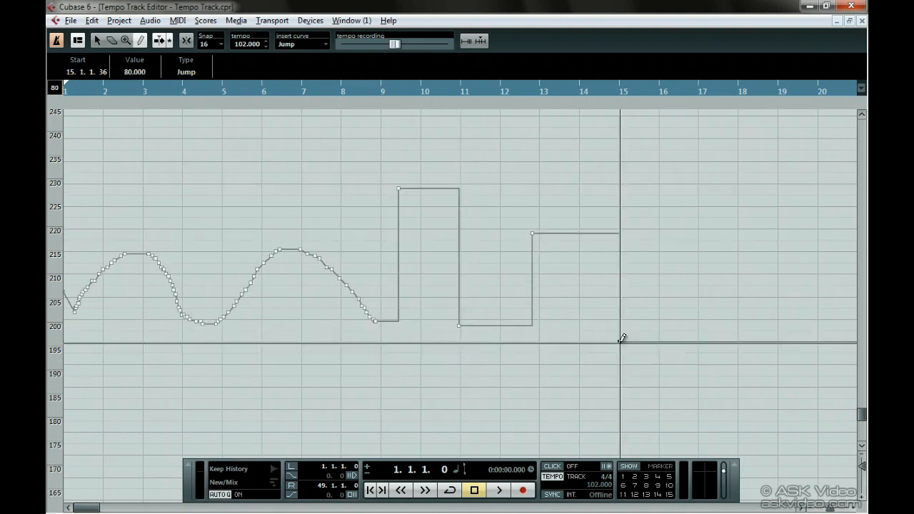
Step: Add seven high tempo points between about bars 4 and 13 using the Object Selection tool
{"action": "right_click", "coordinate": [336, 211]}
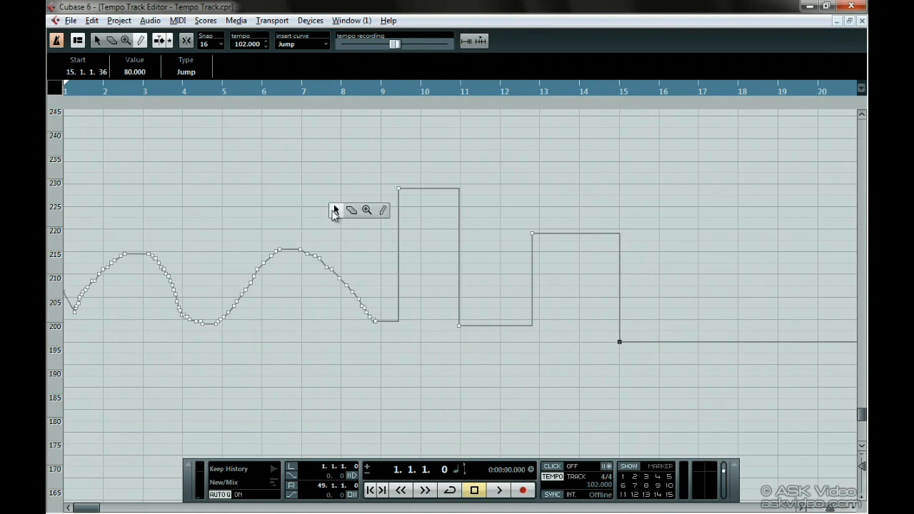
{"action": "left_click", "coordinate": [333, 212]}
{"action": "left_click", "coordinate": [173, 161]}
{"action": "left_click", "coordinate": [263, 177]}
{"action": "left_click", "coordinate": [299, 167]}
{"action": "left_click", "coordinate": [343, 168]}
{"action": "left_click", "coordinate": [428, 163]}
{"action": "left_click", "coordinate": [553, 166]}
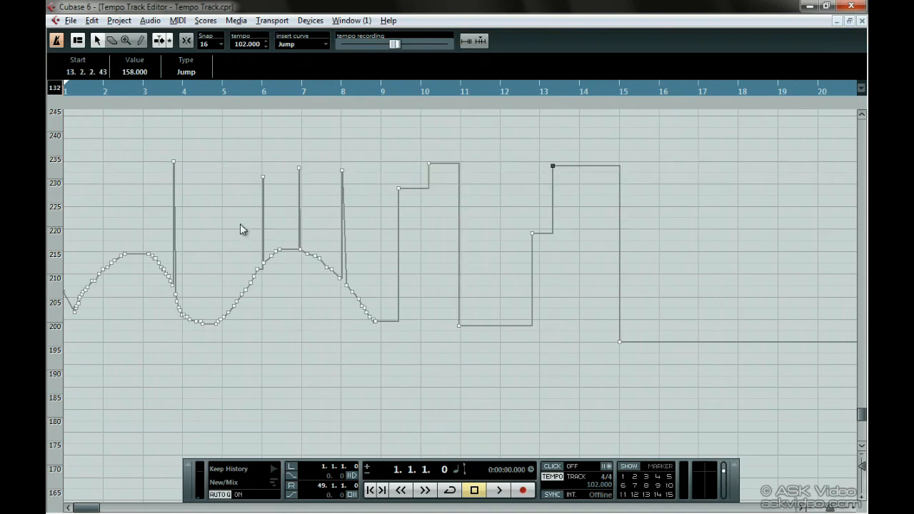
{"action": "left_click", "coordinate": [210, 207]}
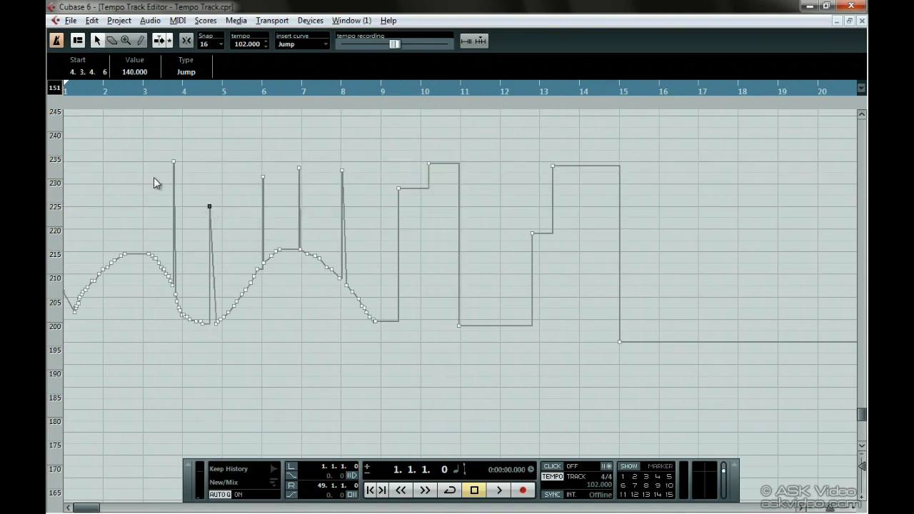
Step: Erase the two tempo points near bar 13 and the group of points on the falling slope between bars 8 and 9
{"action": "left_click", "coordinate": [111, 42]}
{"action": "left_click", "coordinate": [532, 233]}
{"action": "left_click", "coordinate": [554, 166]}
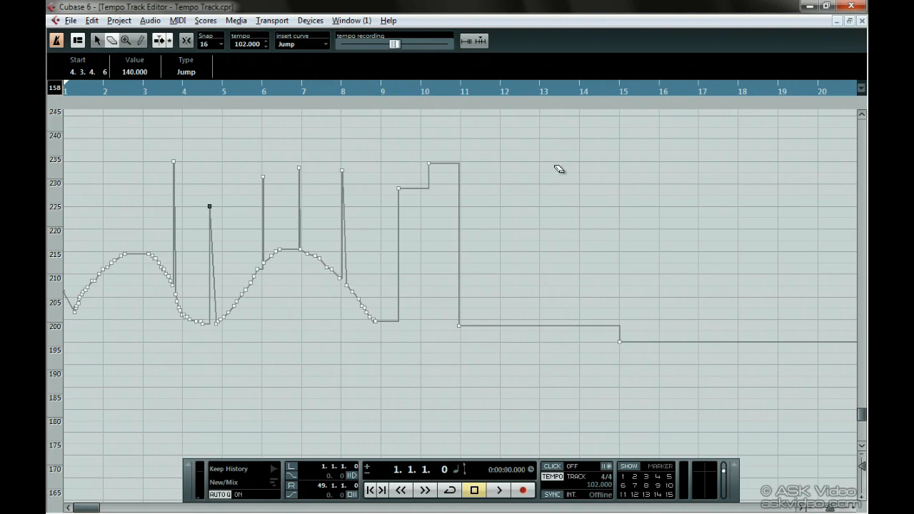
{"action": "left_click_drag", "start_coordinate": [370, 264], "coordinate": [353, 335]}
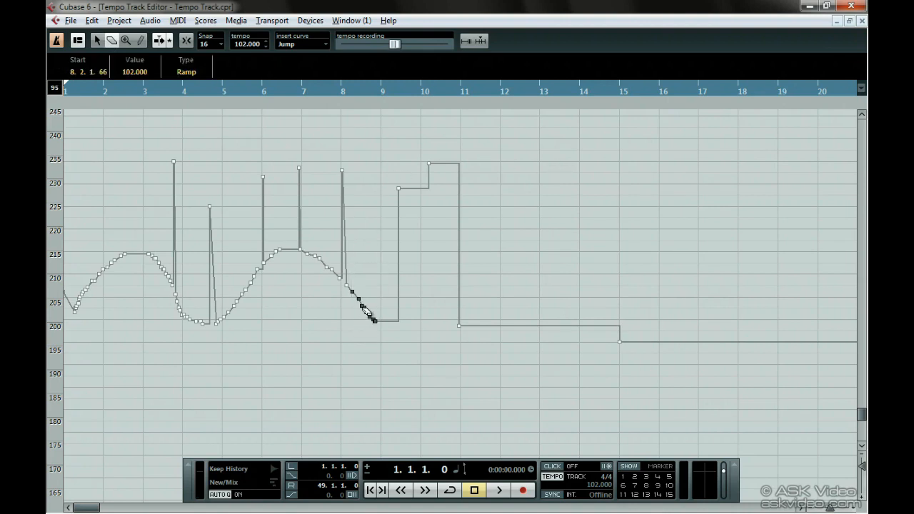
{"action": "left_click", "coordinate": [363, 308]}
{"action": "right_click", "coordinate": [363, 309]}
{"action": "left_click", "coordinate": [362, 309]}
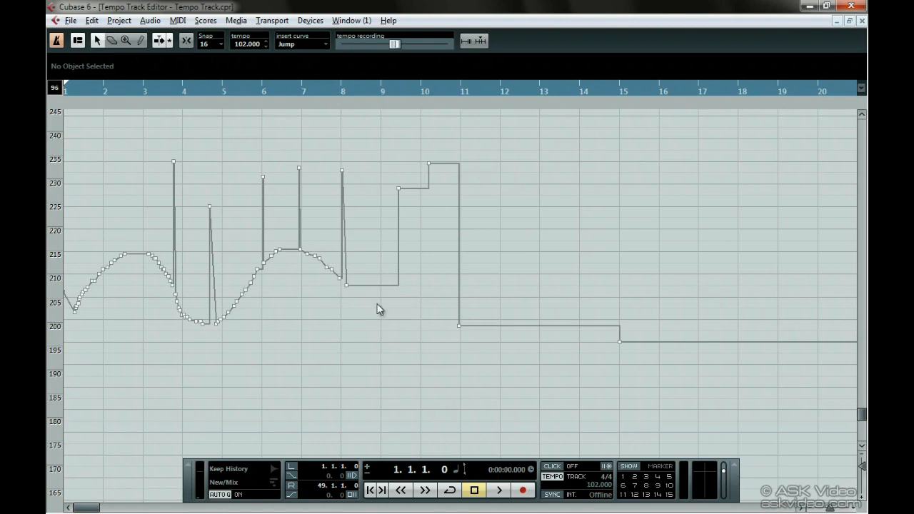
Step: Delete the three tempo points between bars 9 and 11 and move the ramp point just after bar 8 to bar 10 at 77 BPM
{"action": "left_click_drag", "start_coordinate": [396, 146], "coordinate": [518, 353]}
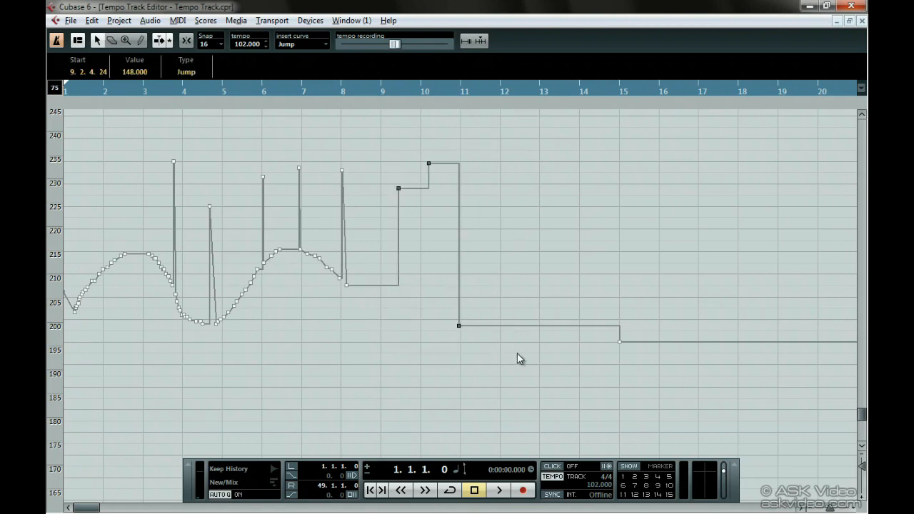
{"action": "key", "text": "Delete"}
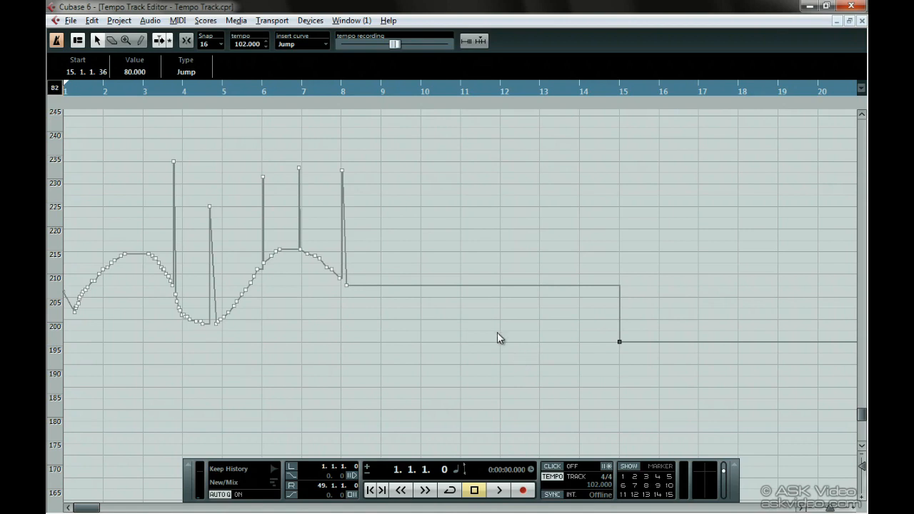
{"action": "left_click_drag", "start_coordinate": [348, 286], "coordinate": [432, 350]}
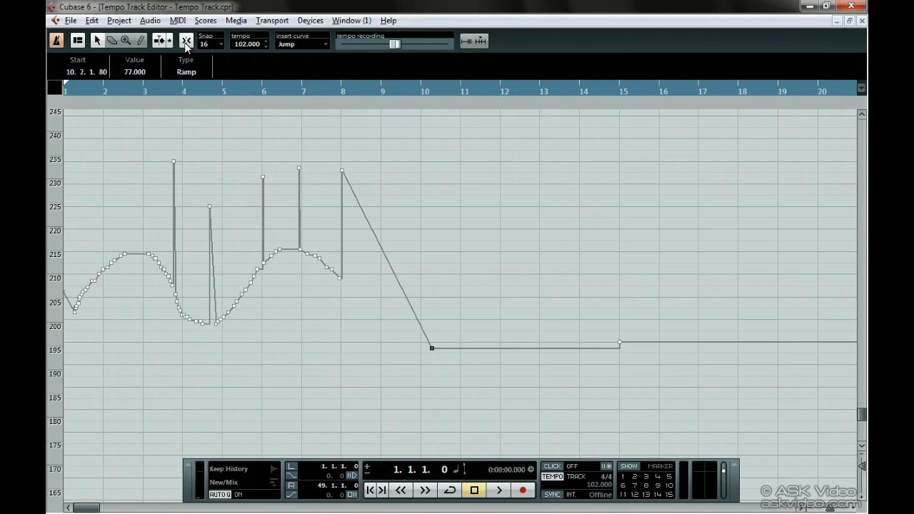
Step: Set the snap value to 1/1 and draw a stepped Jump tempo curve from bar 11 to bar 18
{"action": "left_click", "coordinate": [211, 46]}
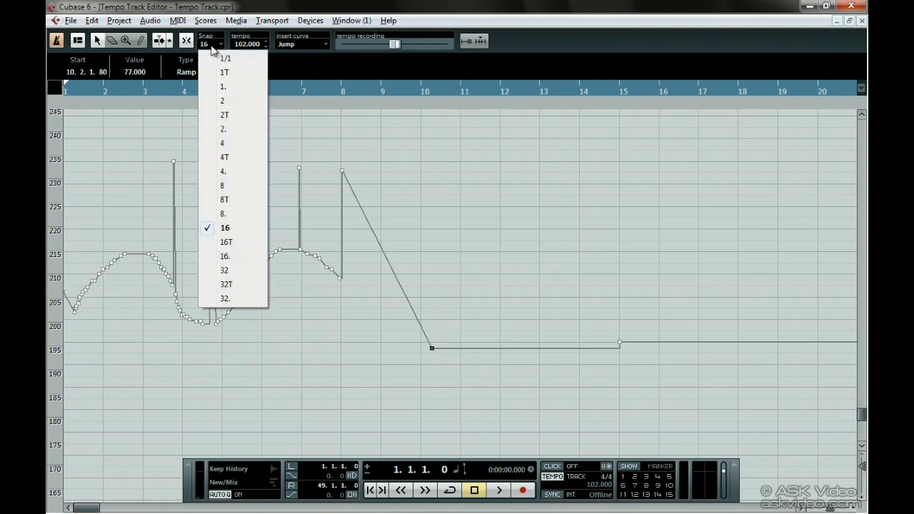
{"action": "left_click", "coordinate": [246, 60]}
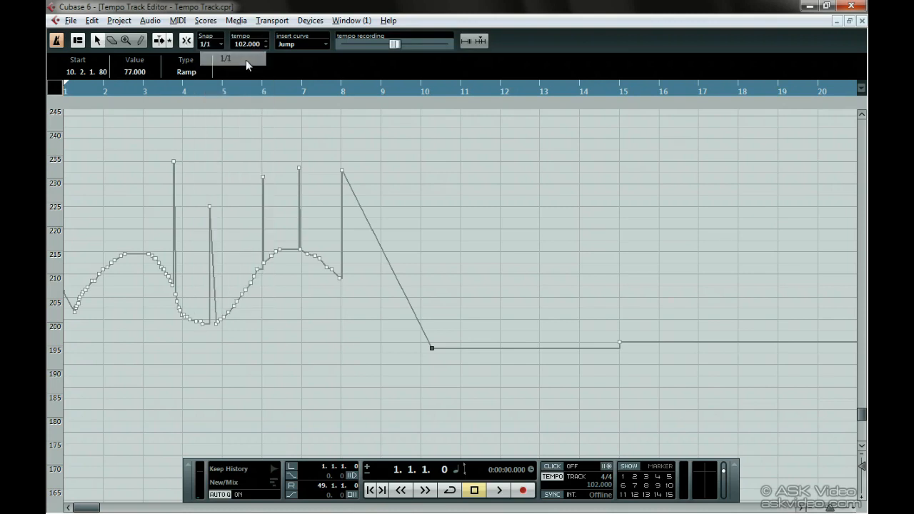
{"action": "right_click", "coordinate": [416, 184]}
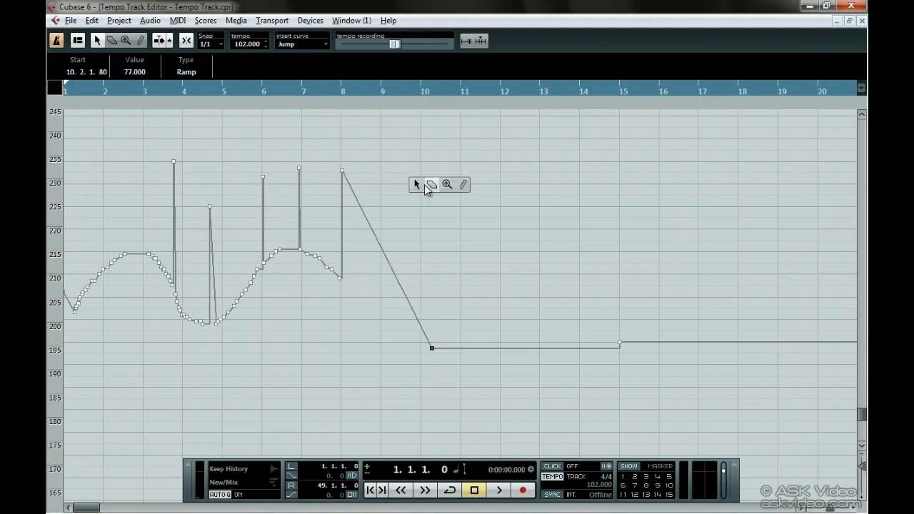
{"action": "left_click", "coordinate": [463, 185]}
{"action": "mouse_move", "coordinate": [463, 180]}
{"action": "left_mouse_down"}
{"action": "mouse_move", "coordinate": [527, 286]}
{"action": "mouse_move", "coordinate": [591, 227]}
{"action": "mouse_move", "coordinate": [622, 298]}
{"action": "mouse_move", "coordinate": [659, 320]}
{"action": "mouse_move", "coordinate": [697, 265]}
{"action": "mouse_move", "coordinate": [759, 350]}
{"action": "left_mouse_up"}
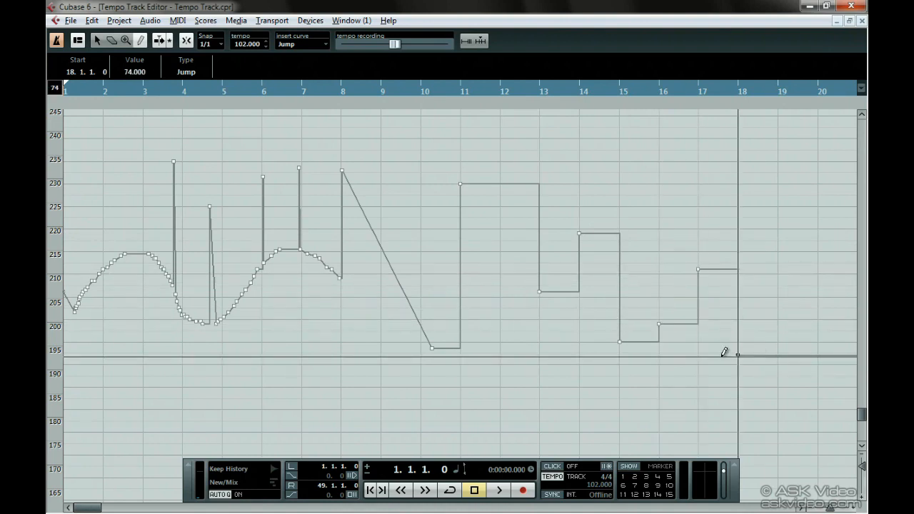
Step: Set the tempo value of the point at bar 18 to 99 BPM
{"action": "left_click", "coordinate": [139, 74]}
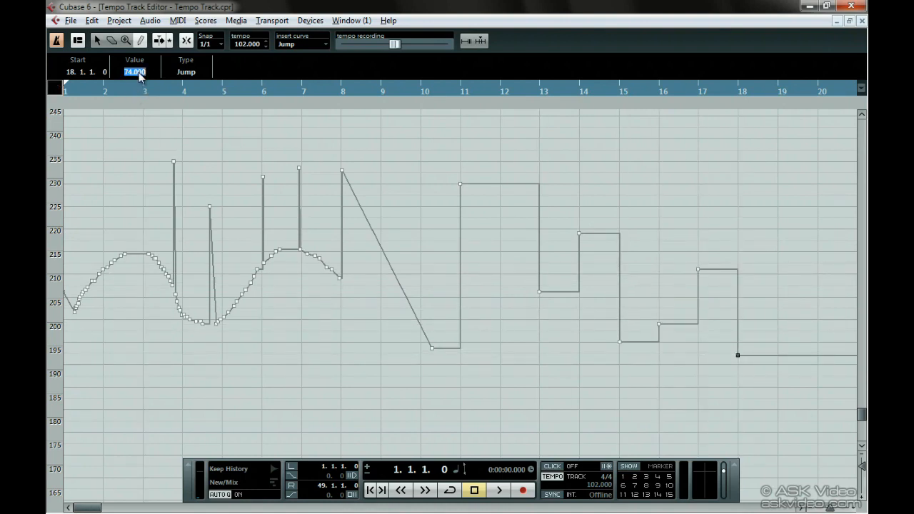
{"action": "type", "text": "99"}
{"action": "key", "text": "Return"}
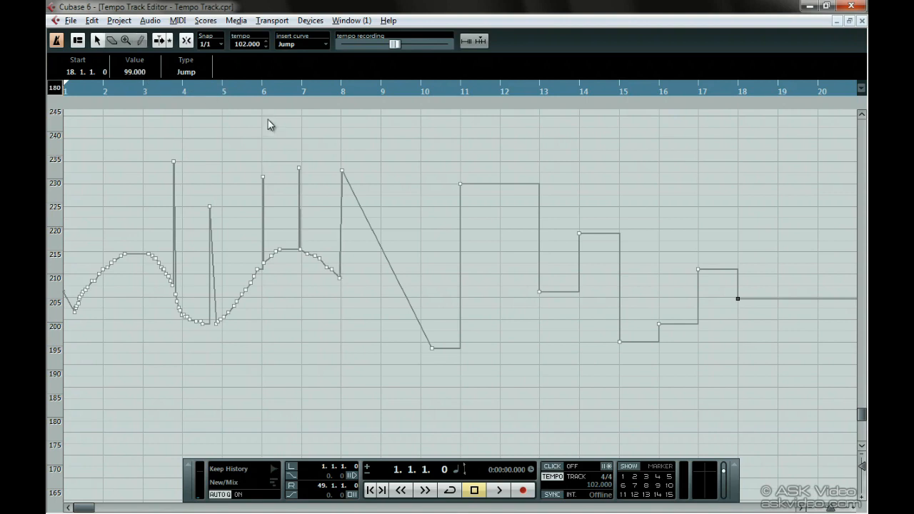
Step: Select the tempo points at bars 8 and 10 and toggle their curve type, ending on Ramp
{"action": "left_click", "coordinate": [433, 349]}
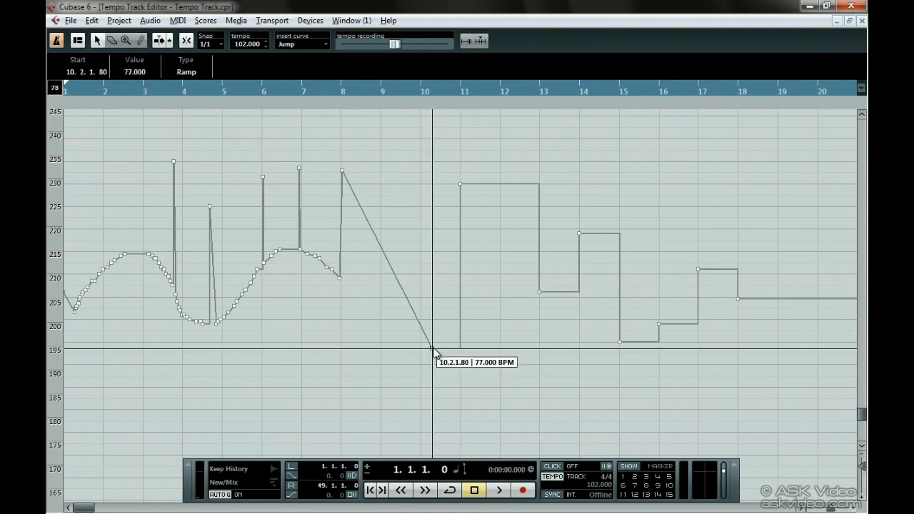
{"action": "left_click", "coordinate": [343, 172], "text": "shift"}
{"action": "left_click", "coordinate": [189, 80]}
{"action": "left_click", "coordinate": [189, 80]}
{"action": "left_click", "coordinate": [189, 80]}
{"action": "left_click", "coordinate": [189, 80]}
{"action": "left_click", "coordinate": [189, 80]}
{"action": "left_click", "coordinate": [189, 79]}
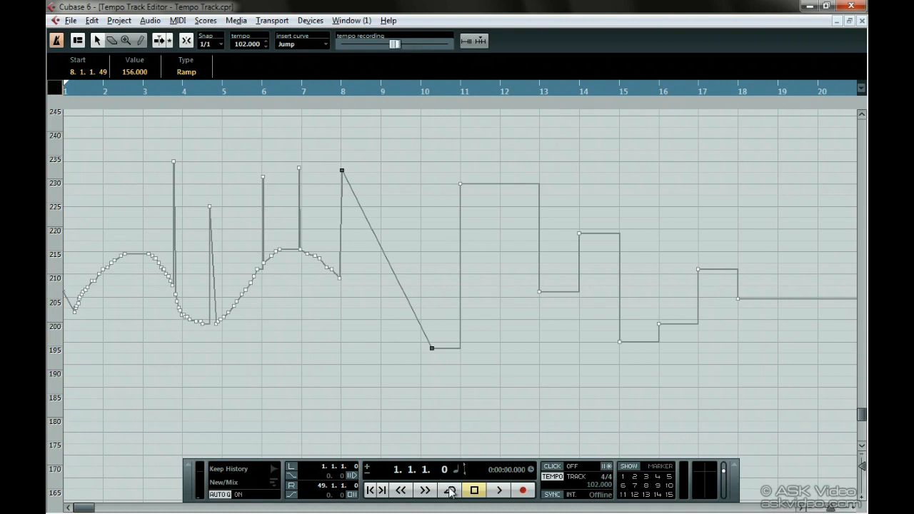
Step: Select the entire tempo curve and delete all its points after the starting point
{"action": "left_click_drag", "start_coordinate": [775, 150], "coordinate": [58, 403]}
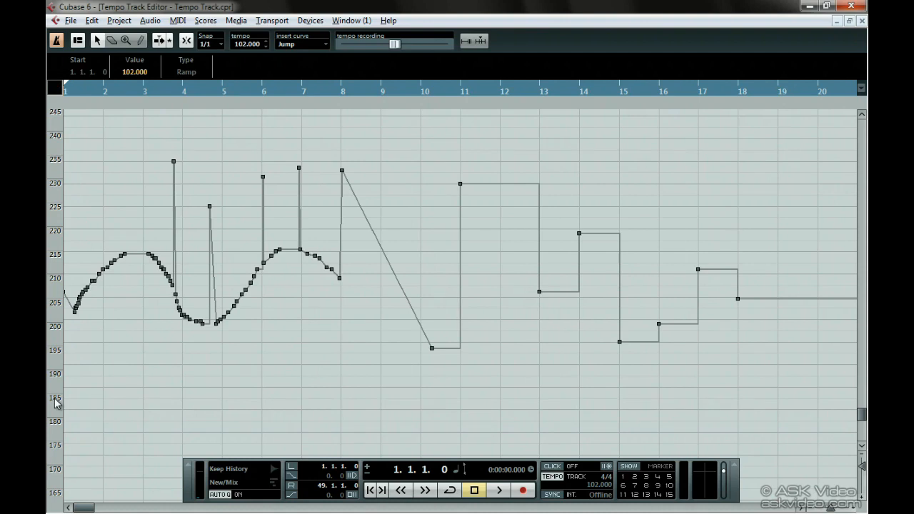
{"action": "key", "text": "Delete"}
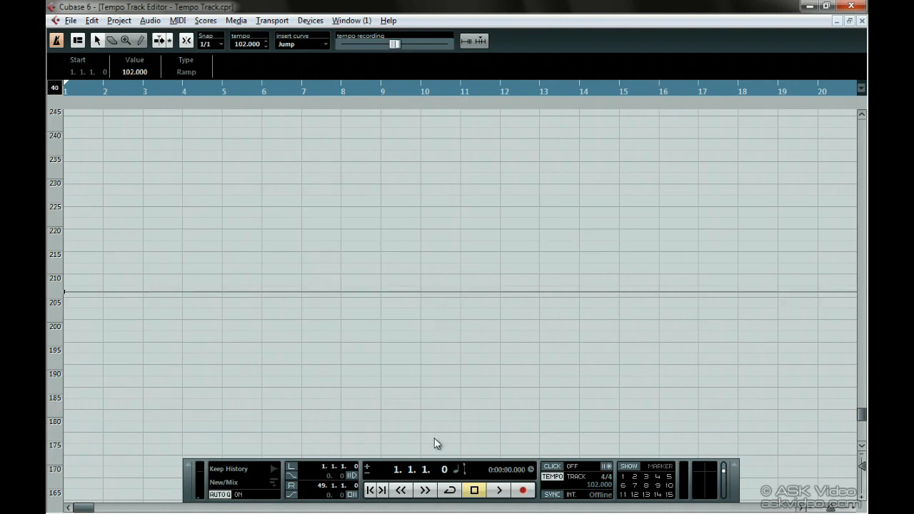
Step: Record a rising and falling tempo curve during playback with the tempo recording slider, and undo the recorded changes
{"action": "left_click", "coordinate": [499, 490]}
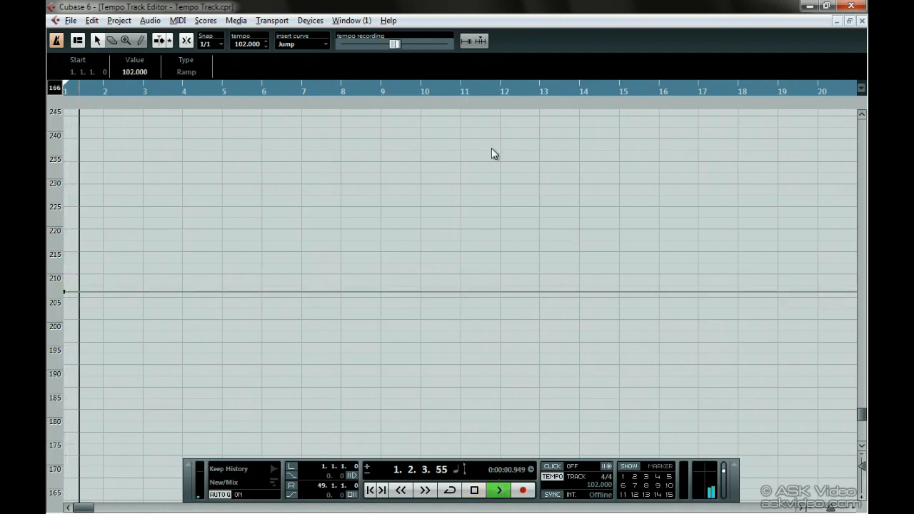
{"action": "mouse_move", "coordinate": [395, 48]}
{"action": "left_mouse_down"}
{"action": "mouse_move", "coordinate": [445, 48]}
{"action": "mouse_move", "coordinate": [363, 53]}
{"action": "left_mouse_up"}
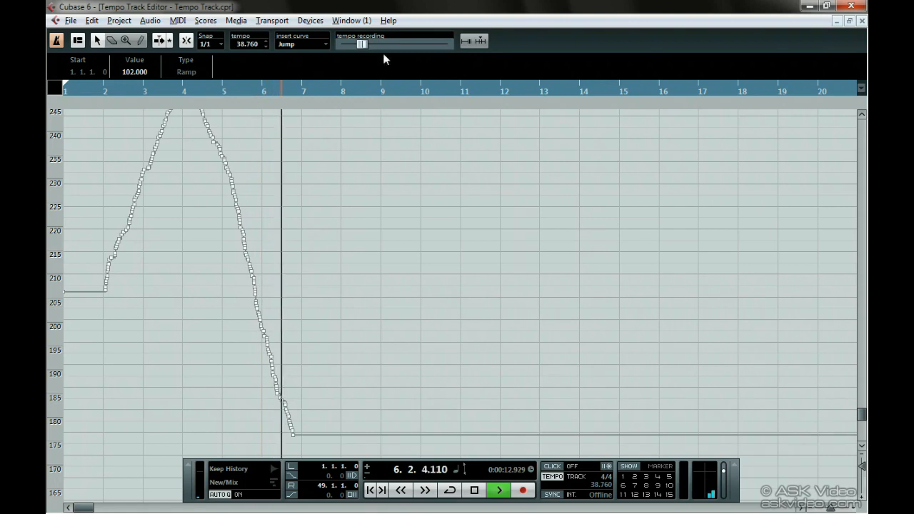
{"action": "left_click", "coordinate": [475, 490]}
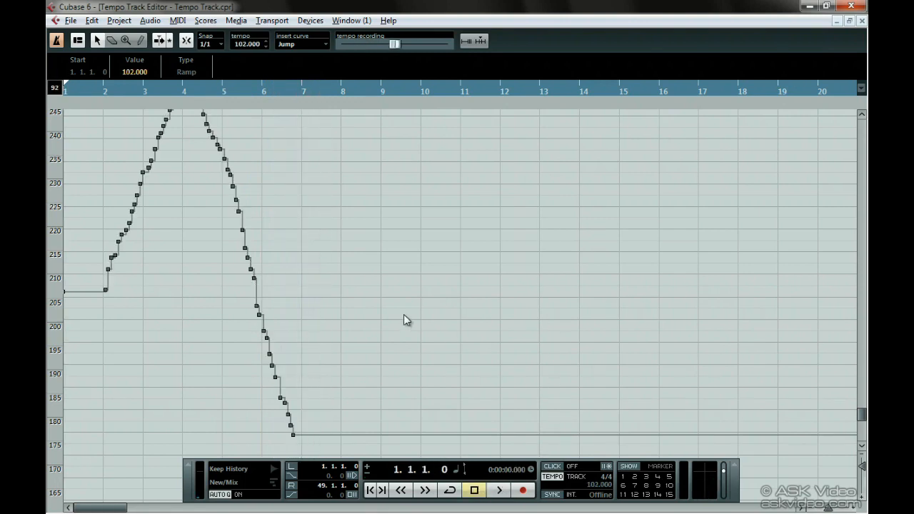
{"action": "key", "text": "ctrl+z"}
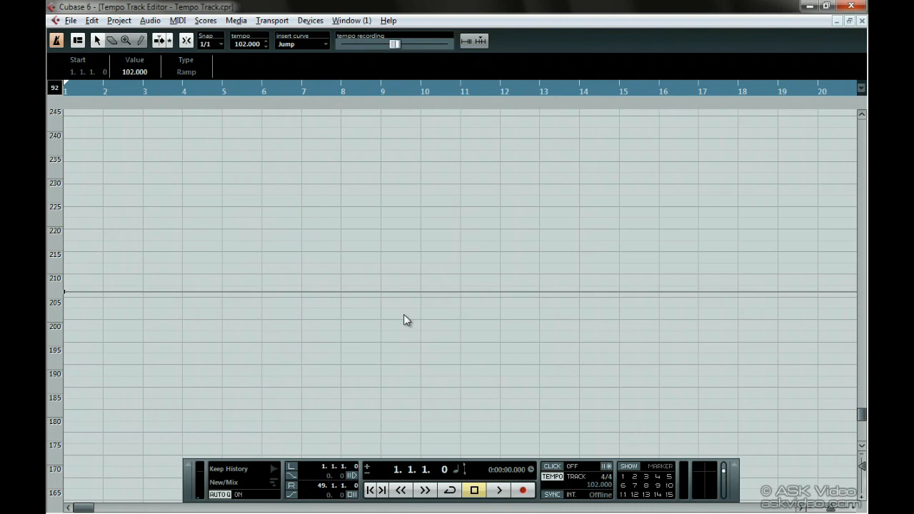
Step: Switch the ruler to Time Linear and try to draw a tempo point, acknowledging the message
{"action": "right_click", "coordinate": [405, 87]}
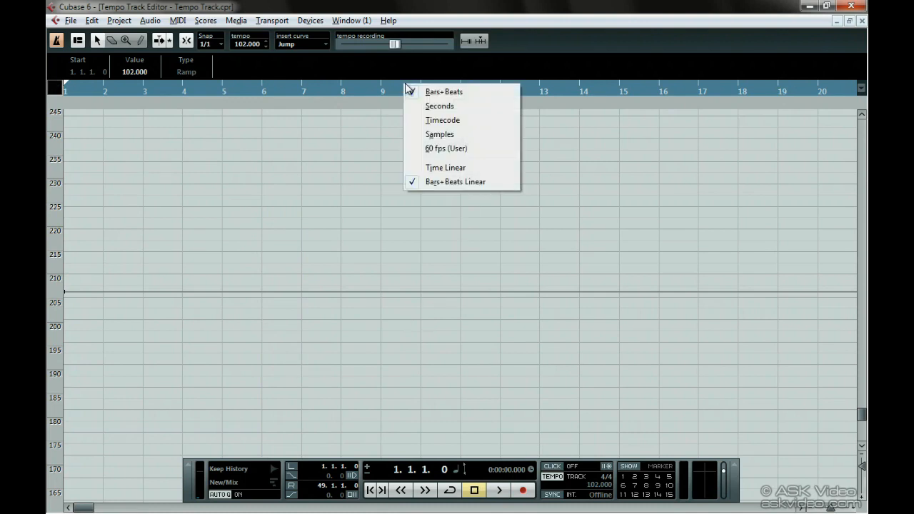
{"action": "left_click", "coordinate": [475, 169]}
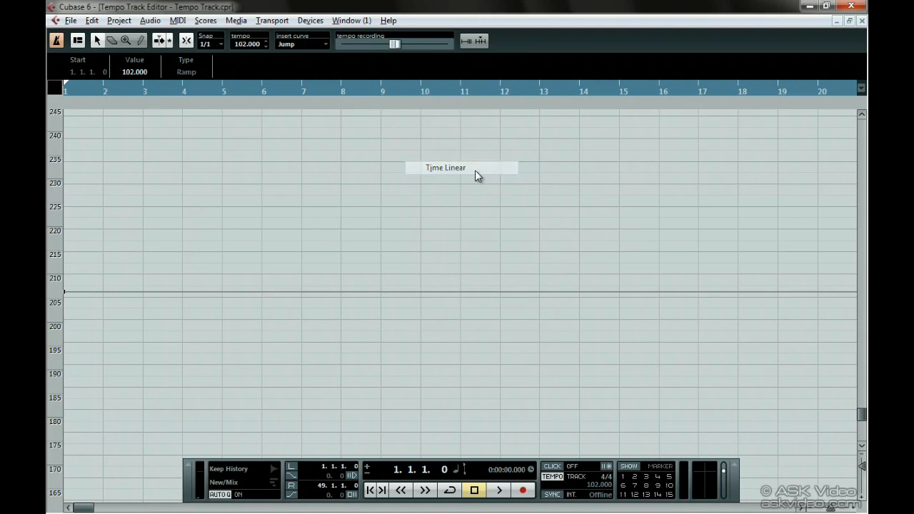
{"action": "right_click", "coordinate": [475, 171]}
{"action": "left_click", "coordinate": [521, 170]}
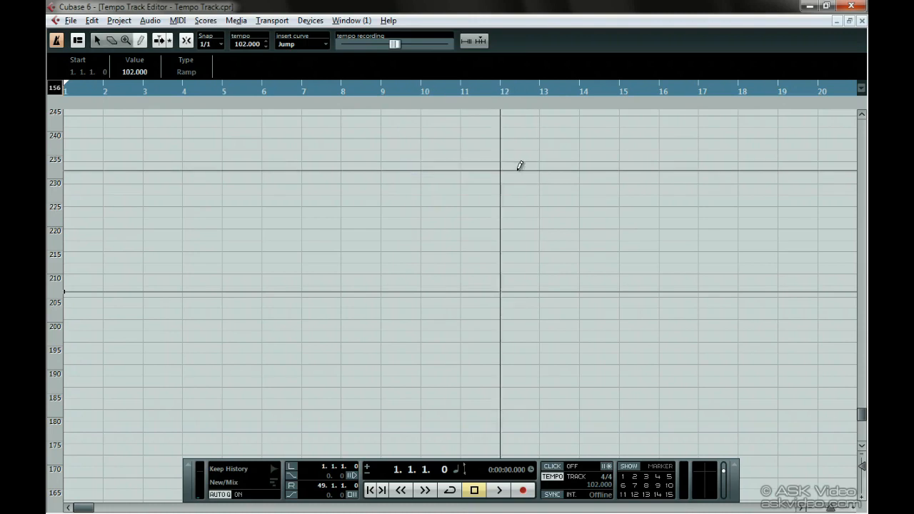
{"action": "left_click", "coordinate": [373, 157]}
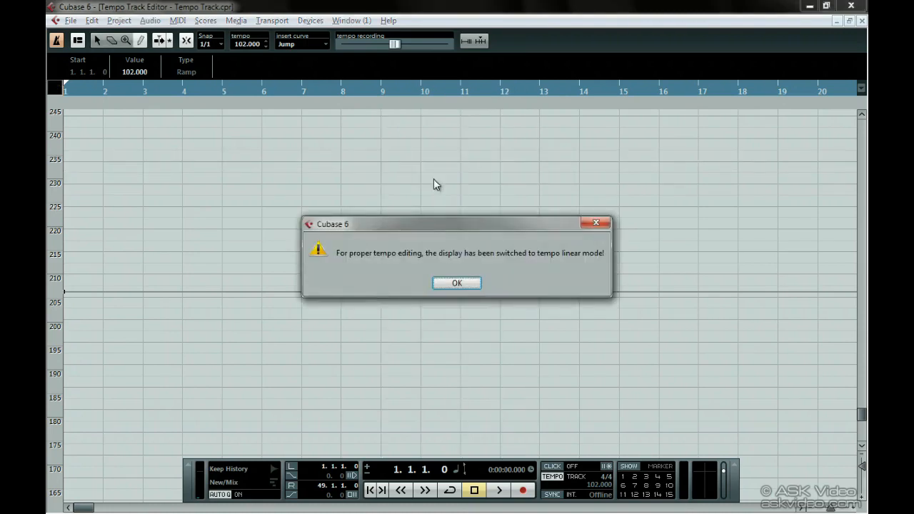
{"action": "left_click", "coordinate": [452, 286]}
Step: Draw a descending stepped tempo curve from 165 BPM at bar 9 to 23 BPM at bar 19, and switch the ruler to Time Linear
{"action": "left_click", "coordinate": [381, 149]}
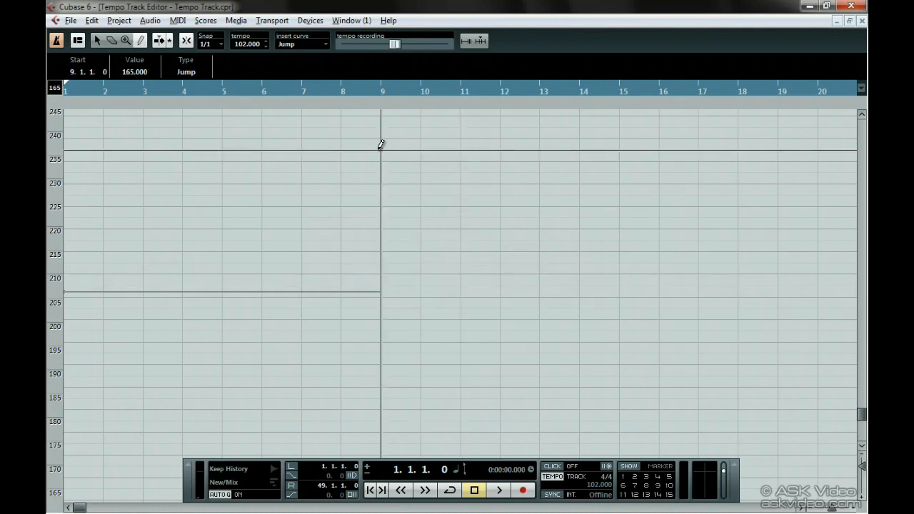
{"action": "left_click", "coordinate": [420, 199]}
{"action": "left_click", "coordinate": [500, 276]}
{"action": "left_click", "coordinate": [539, 349]}
{"action": "left_click", "coordinate": [619, 372]}
{"action": "left_click", "coordinate": [649, 399]}
{"action": "left_click_drag", "start_coordinate": [647, 400], "coordinate": [785, 471]}
{"action": "right_click", "coordinate": [301, 90]}
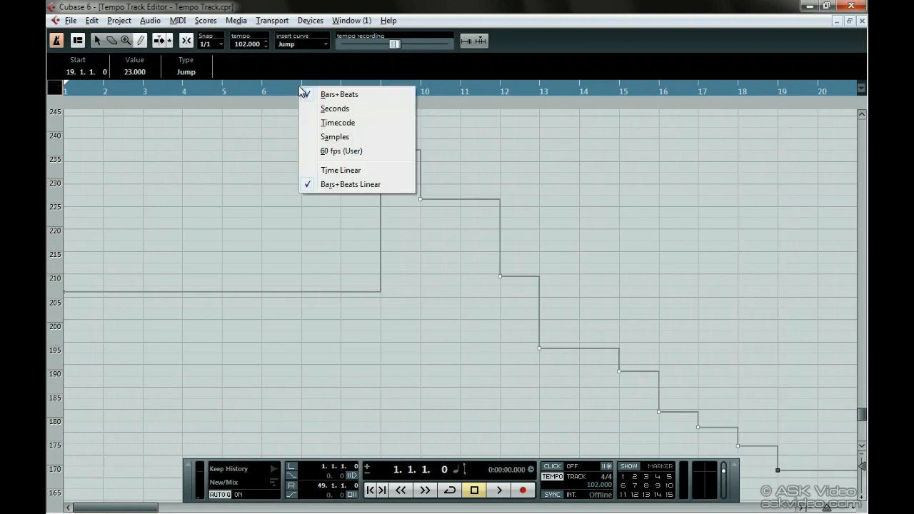
{"action": "left_click", "coordinate": [373, 171]}
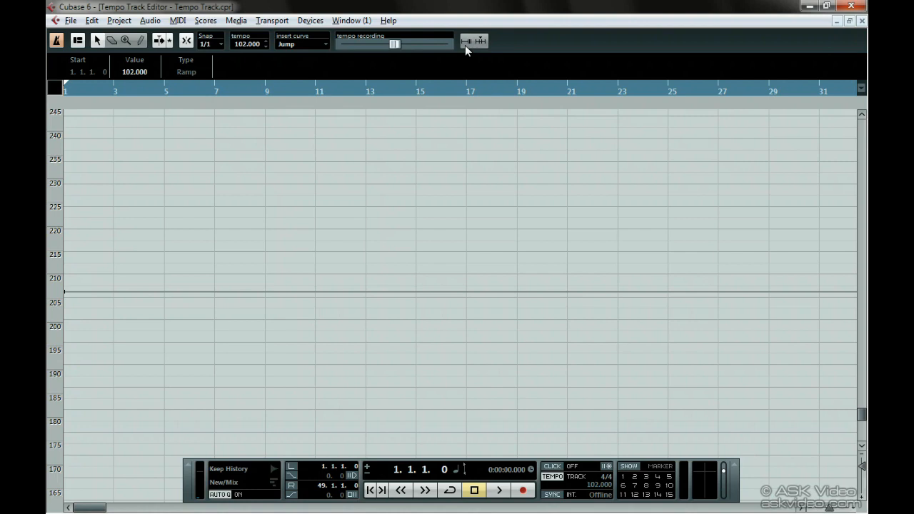
Step: Set the ruler to Seconds and draw a stepped tempo curve that rises, dips and rises again from 5 to about 27 seconds
{"action": "right_click", "coordinate": [452, 90]}
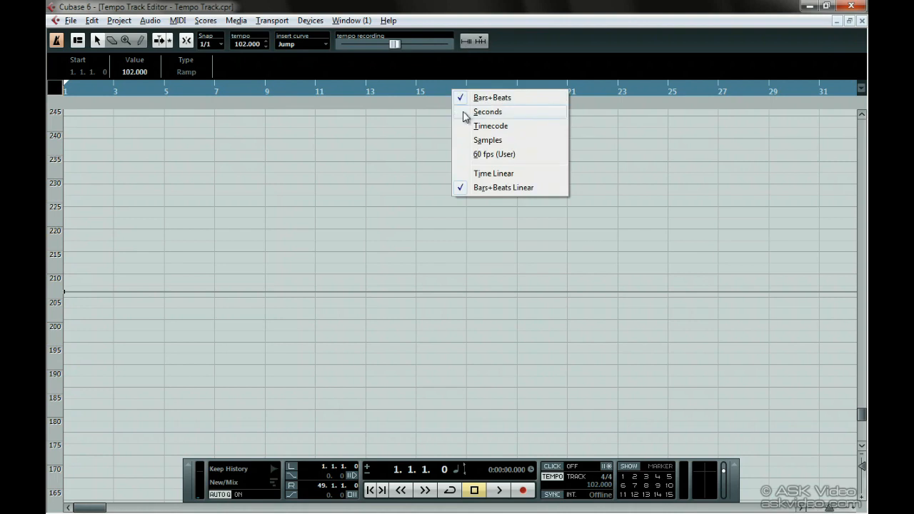
{"action": "left_click", "coordinate": [537, 113]}
{"action": "right_click", "coordinate": [122, 198]}
{"action": "left_click", "coordinate": [167, 189]}
{"action": "left_click", "coordinate": [117, 274]}
{"action": "mouse_move", "coordinate": [131, 264]}
{"action": "left_mouse_down"}
{"action": "mouse_move", "coordinate": [187, 258]}
{"action": "mouse_move", "coordinate": [289, 349]}
{"action": "mouse_move", "coordinate": [333, 243]}
{"action": "mouse_move", "coordinate": [326, 248]}
{"action": "left_mouse_up"}
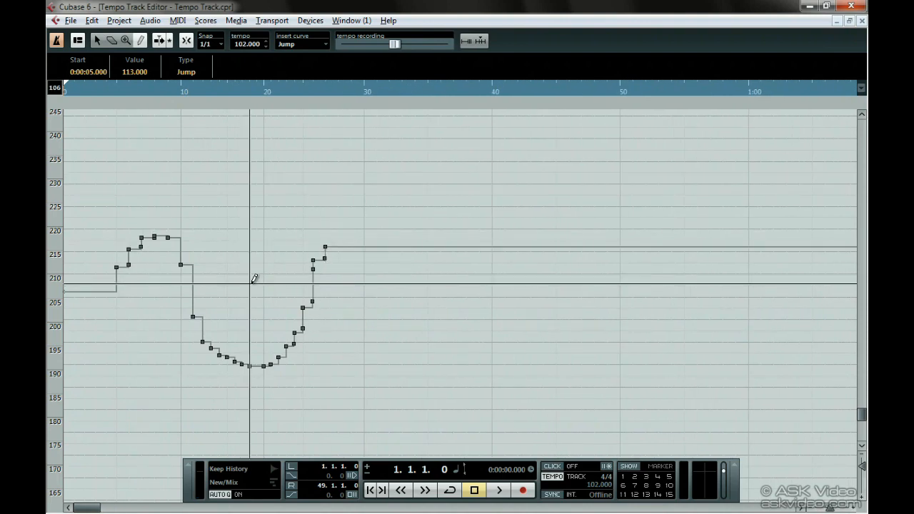
Step: Set the locators around the drawn tempo curve and process its tempo to a new range length of 10 seconds
{"action": "left_click", "coordinate": [335, 89], "text": "alt"}
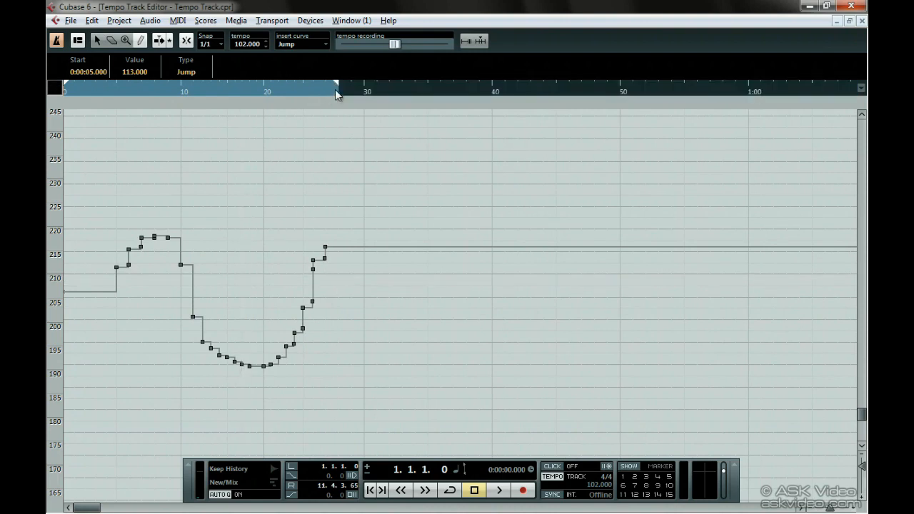
{"action": "left_click_drag", "start_coordinate": [65, 85], "coordinate": [109, 91]}
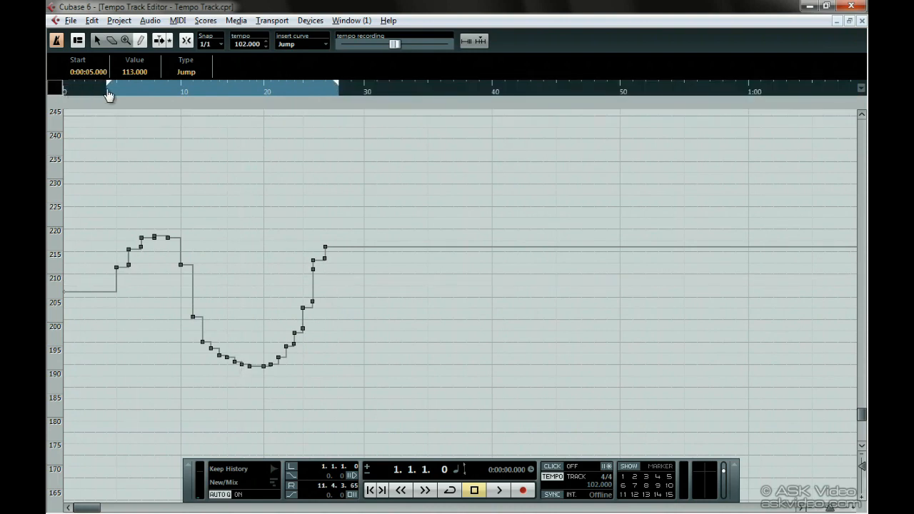
{"action": "left_click", "coordinate": [464, 42]}
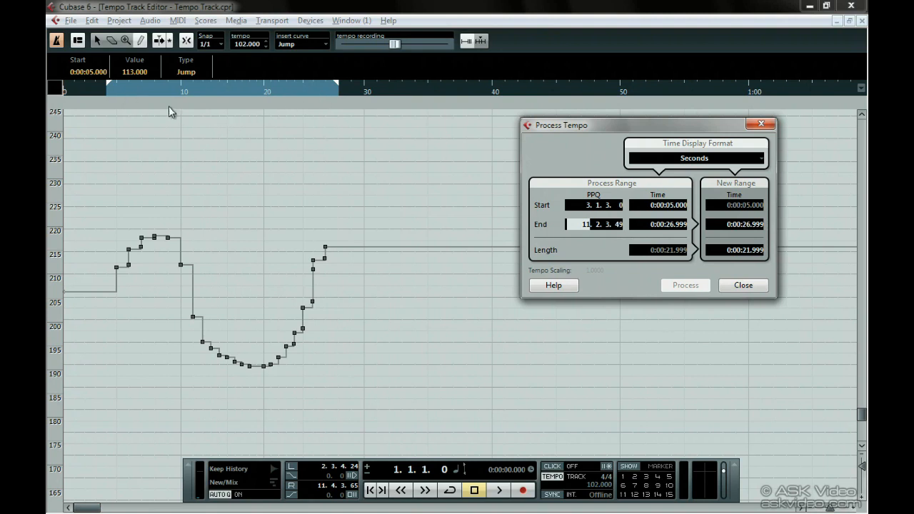
{"action": "left_click", "coordinate": [740, 254]}
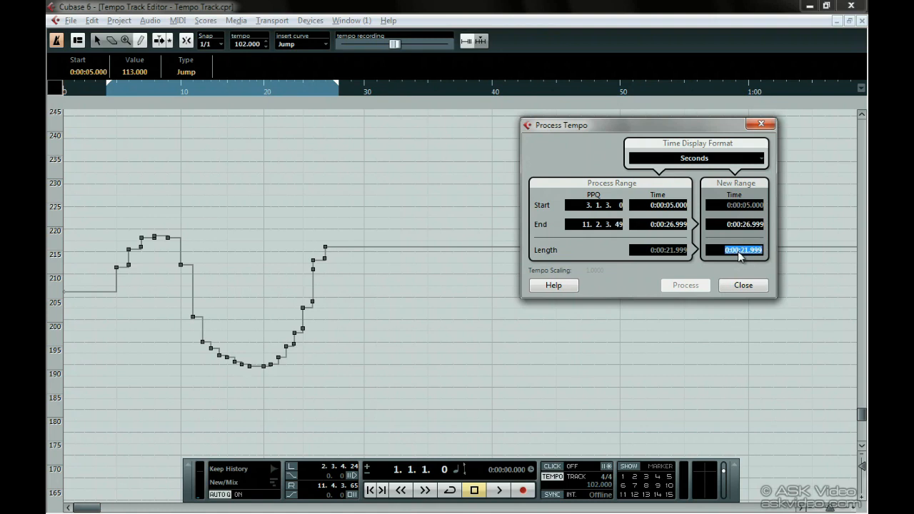
{"action": "type", "text": "10.000"}
{"action": "key", "text": "Return"}
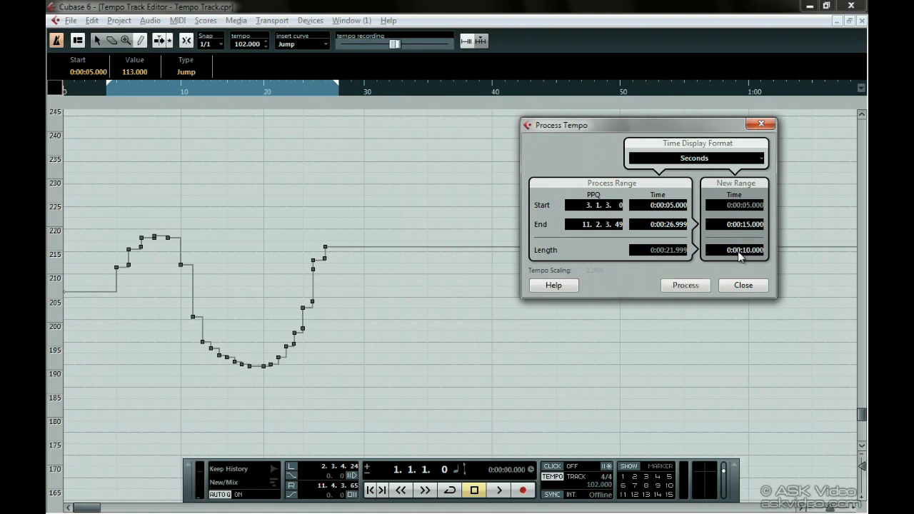
{"action": "left_click", "coordinate": [686, 285]}
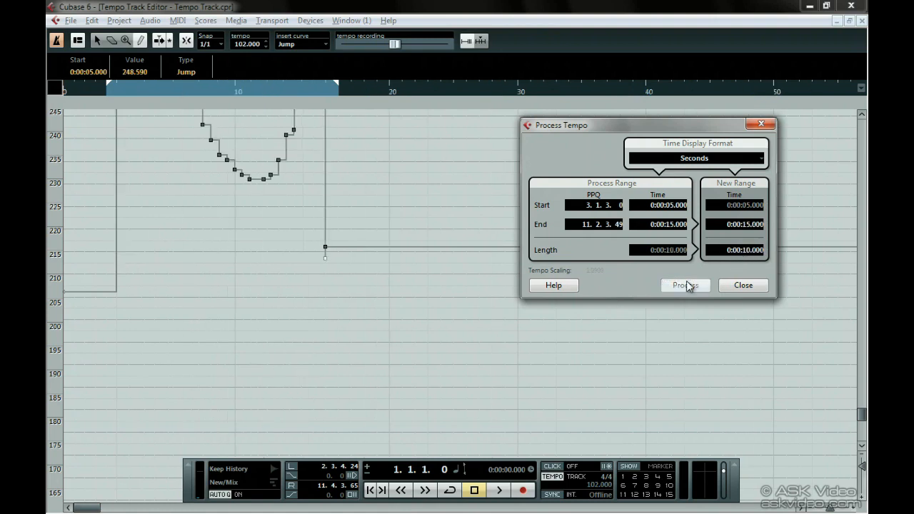
{"action": "left_click", "coordinate": [747, 283]}
{"action": "scroll", "coordinate": [228, 232], "scroll_direction": "up", "scroll_amount": 5}
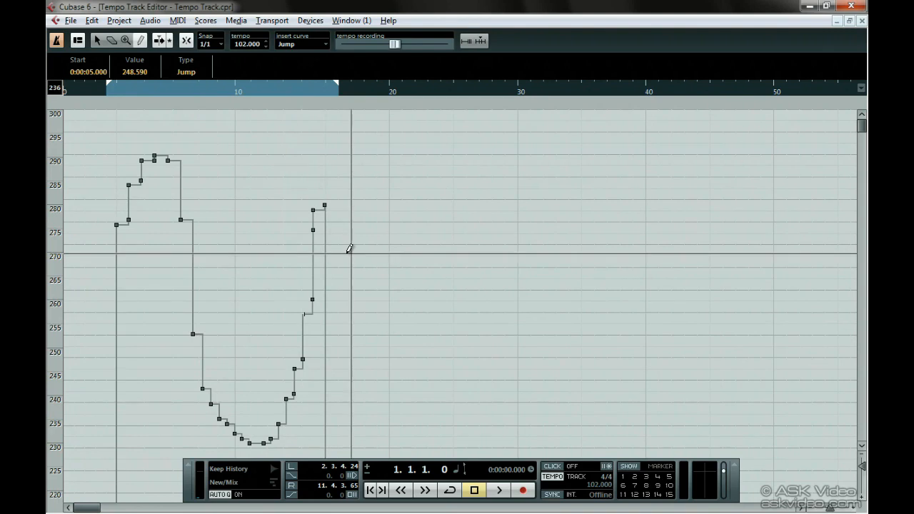
Step: Insert four 4/4 bars starting at bar 1 with Process Bars
{"action": "left_click", "coordinate": [480, 41]}
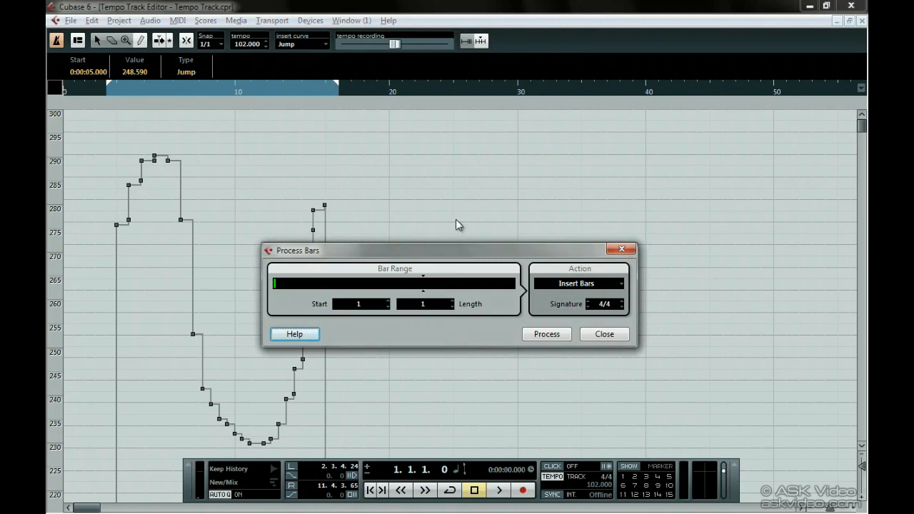
{"action": "left_click", "coordinate": [570, 283]}
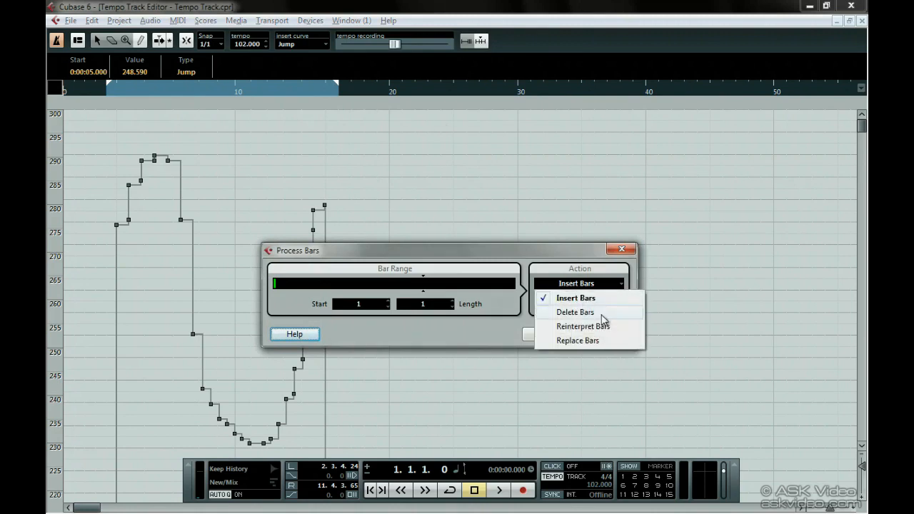
{"action": "left_click", "coordinate": [587, 258]}
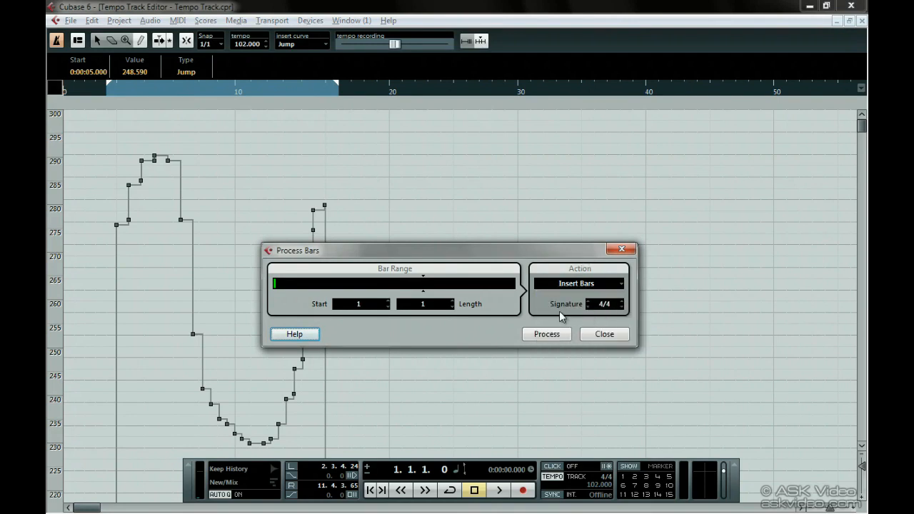
{"action": "left_click", "coordinate": [422, 312]}
{"action": "type", "text": "4"}
{"action": "key", "text": "Return"}
{"action": "left_click", "coordinate": [300, 284]}
{"action": "left_click", "coordinate": [366, 305]}
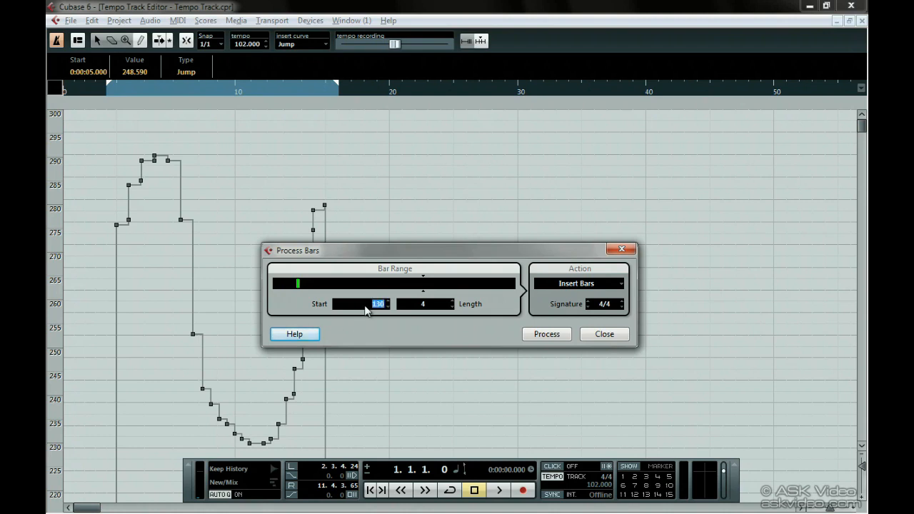
{"action": "type", "text": "1"}
{"action": "key", "text": "Return"}
{"action": "left_click", "coordinate": [557, 334]}
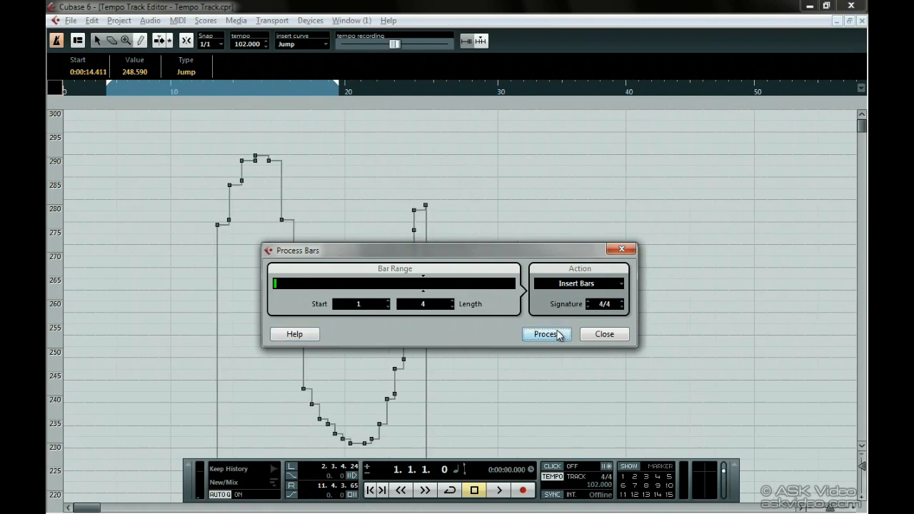
Step: Reinterpret the four bars starting at bar 1 with a 4/2 signature
{"action": "left_click", "coordinate": [575, 284]}
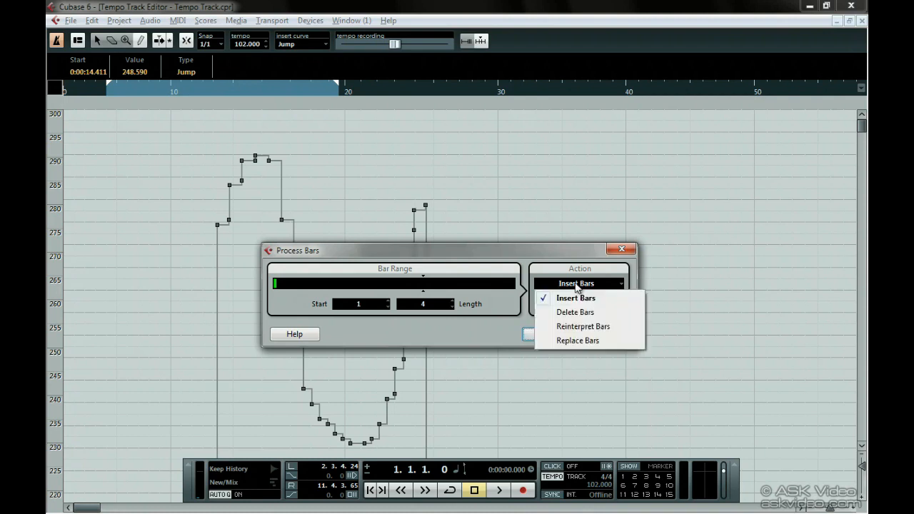
{"action": "left_click", "coordinate": [607, 342]}
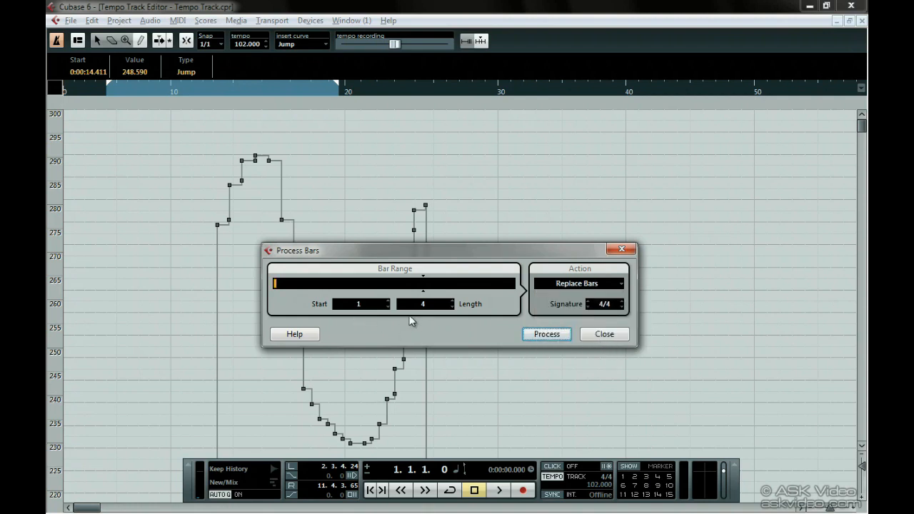
{"action": "left_click", "coordinate": [604, 286]}
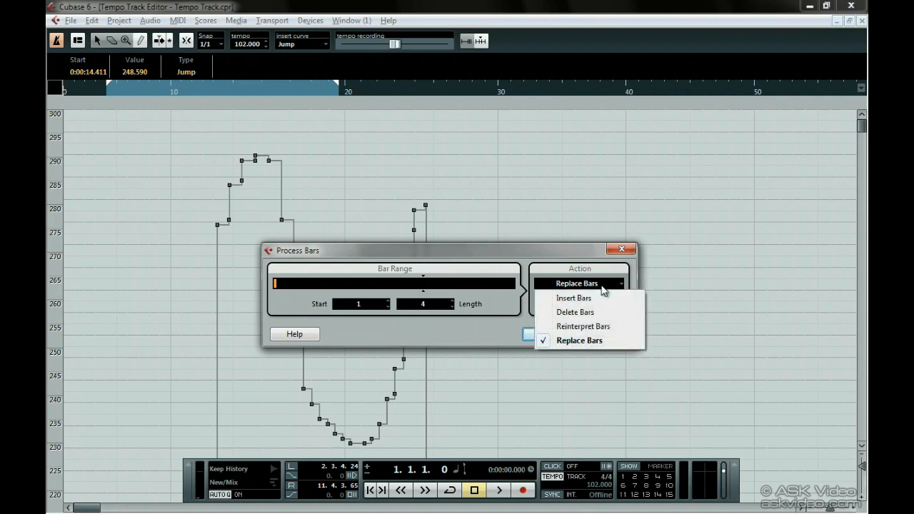
{"action": "left_click", "coordinate": [615, 328]}
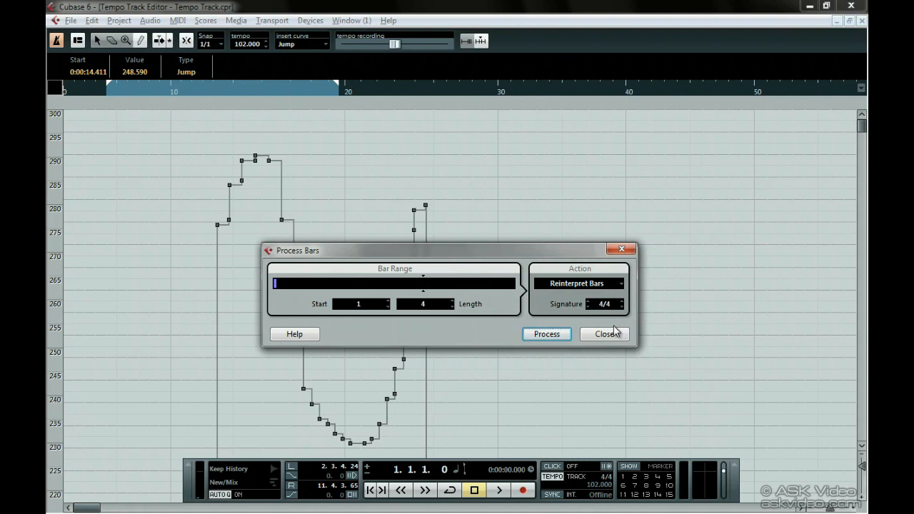
{"action": "left_click", "coordinate": [604, 304]}
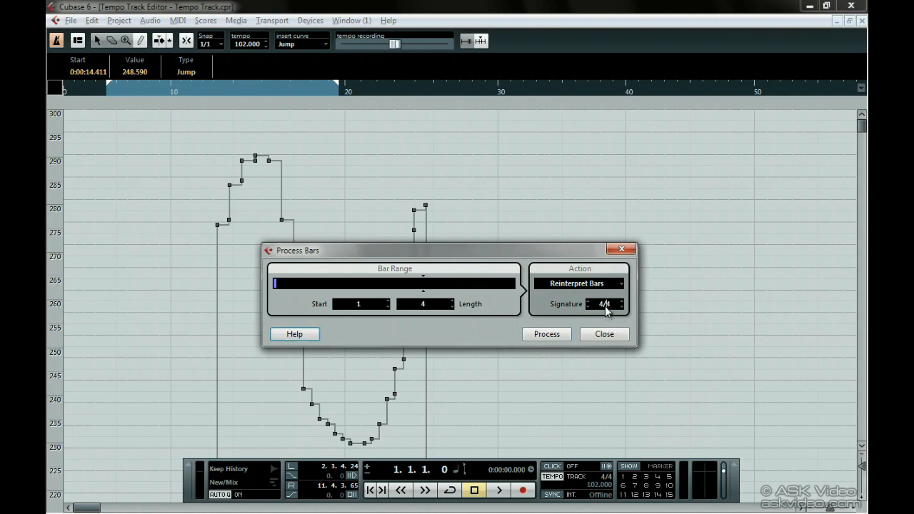
{"action": "type", "text": "4/2"}
{"action": "left_click", "coordinate": [556, 336]}
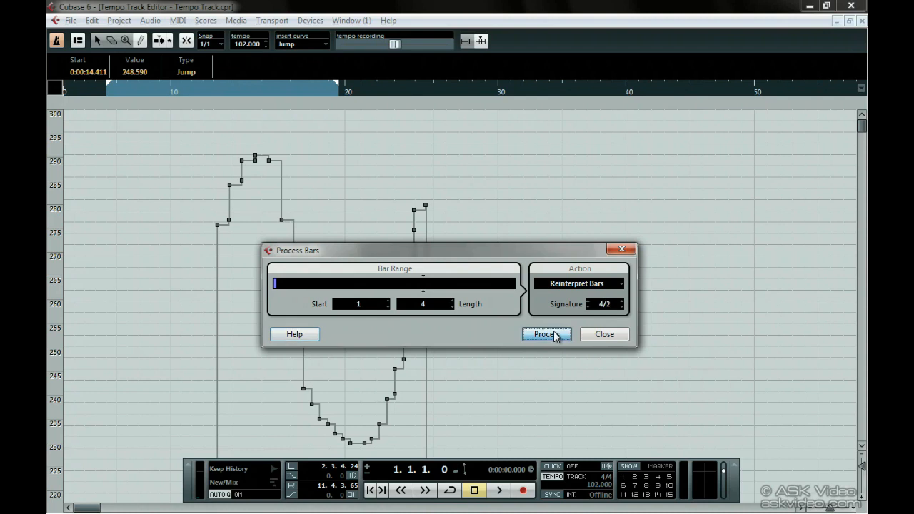